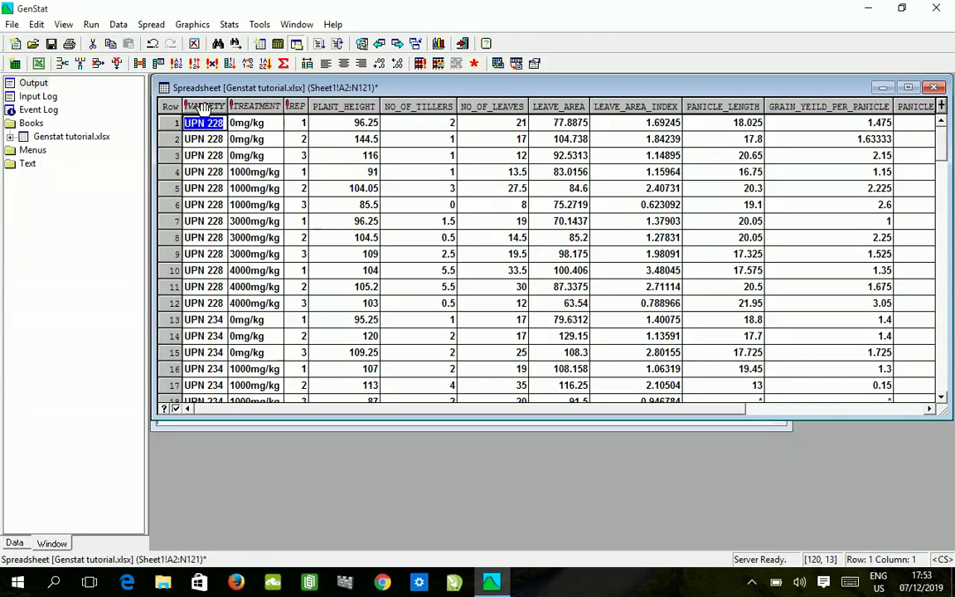
# Start a One- and Two-way Analysis of Variance from the Stats menu
pyautogui.moveTo(205, 108)
pyautogui.moveTo(258, 107)
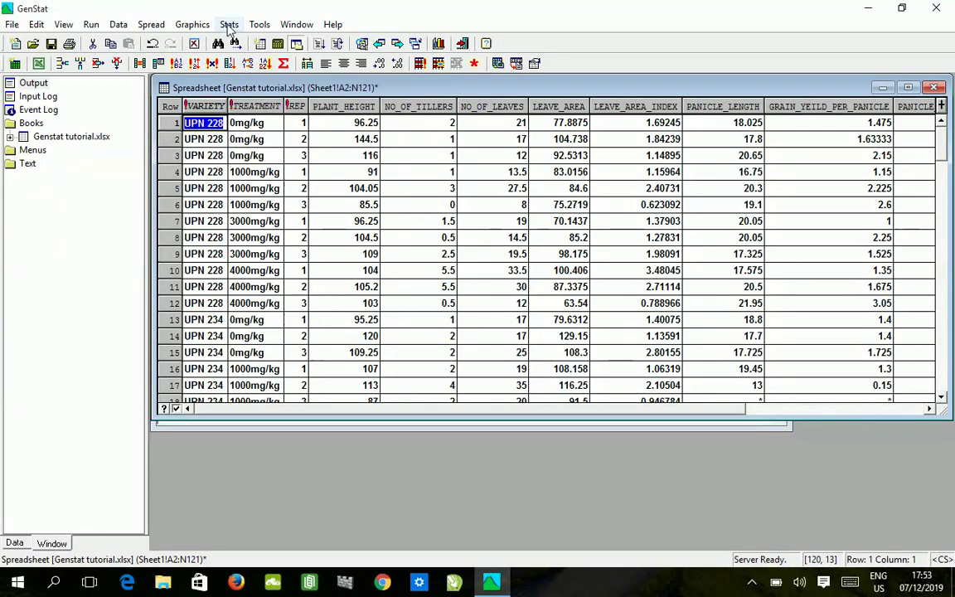
pyautogui.click(227, 25)
pyautogui.moveTo(192, 24)
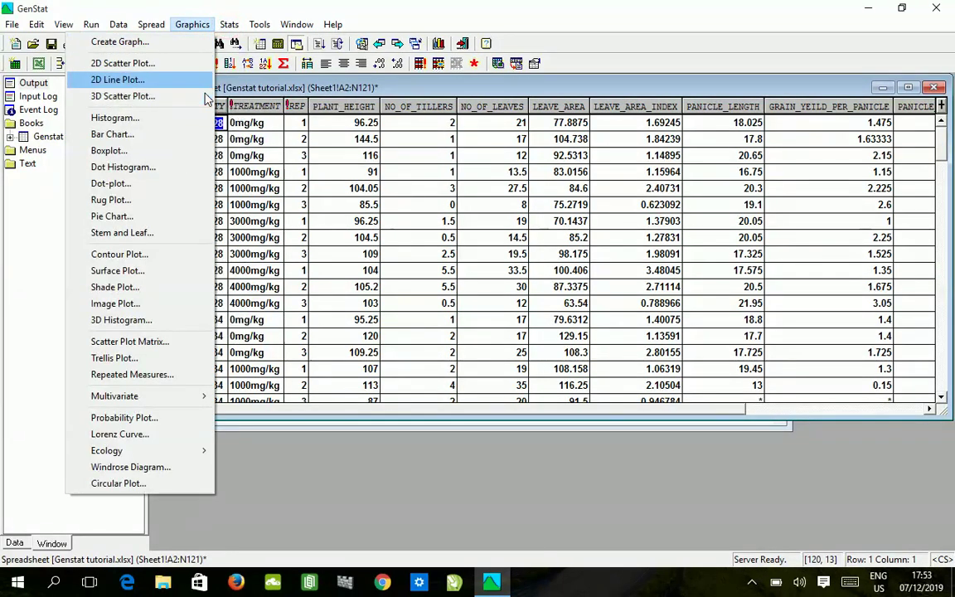
pyautogui.moveTo(229, 25)
pyautogui.moveTo(236, 121)
pyautogui.click(276, 124)
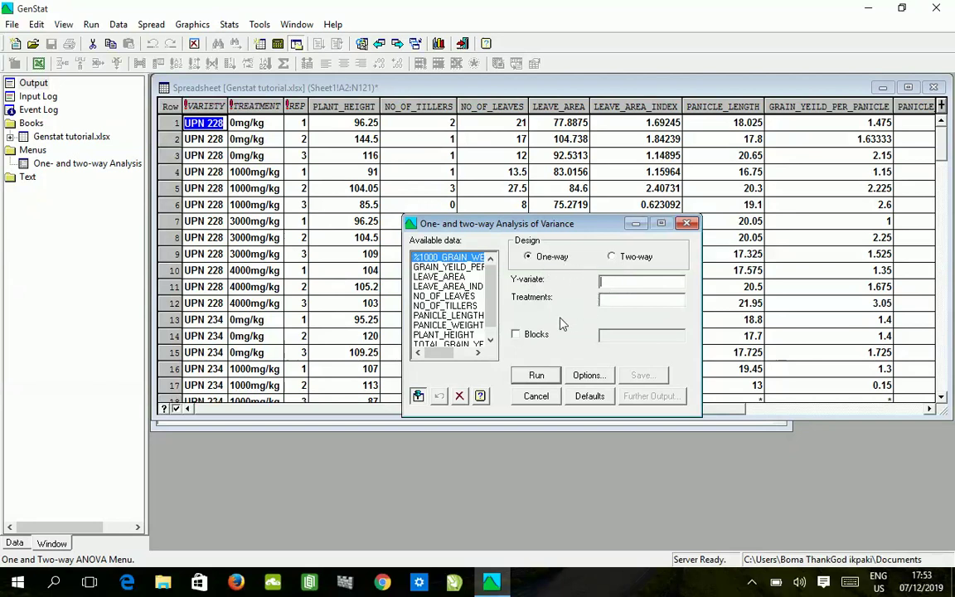
# Set PLANT_HEIGHT as Y-variate, TREATMENT as treatments and REP as blocks
pyautogui.click(491, 343)
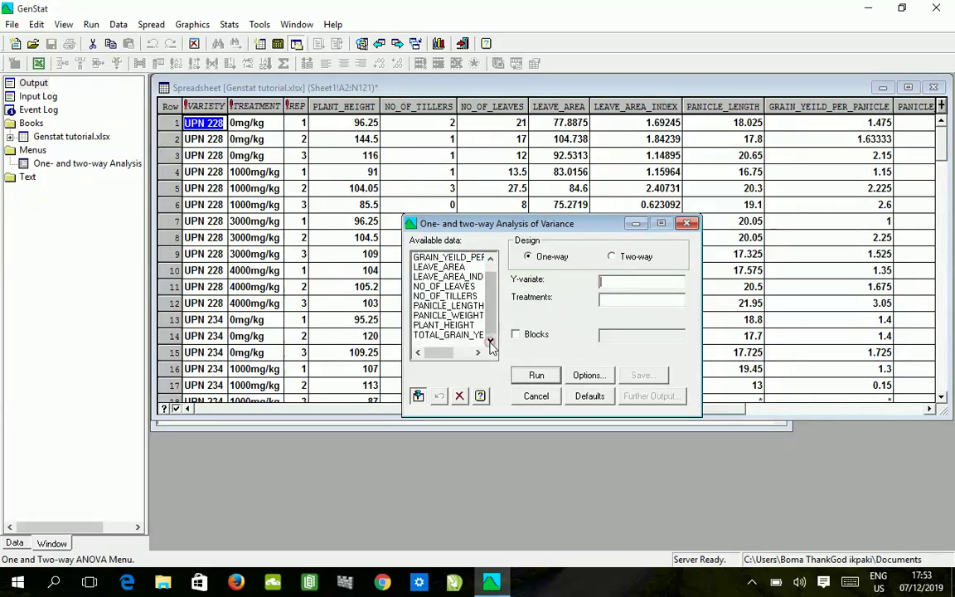
pyautogui.doubleClick(471, 325)
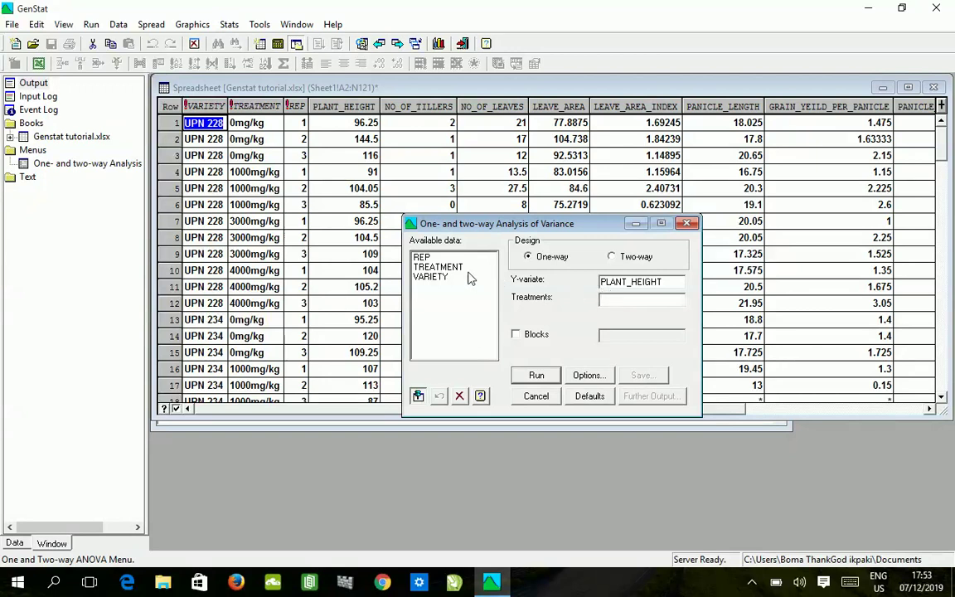
pyautogui.click(439, 267)
pyautogui.doubleClick(440, 267)
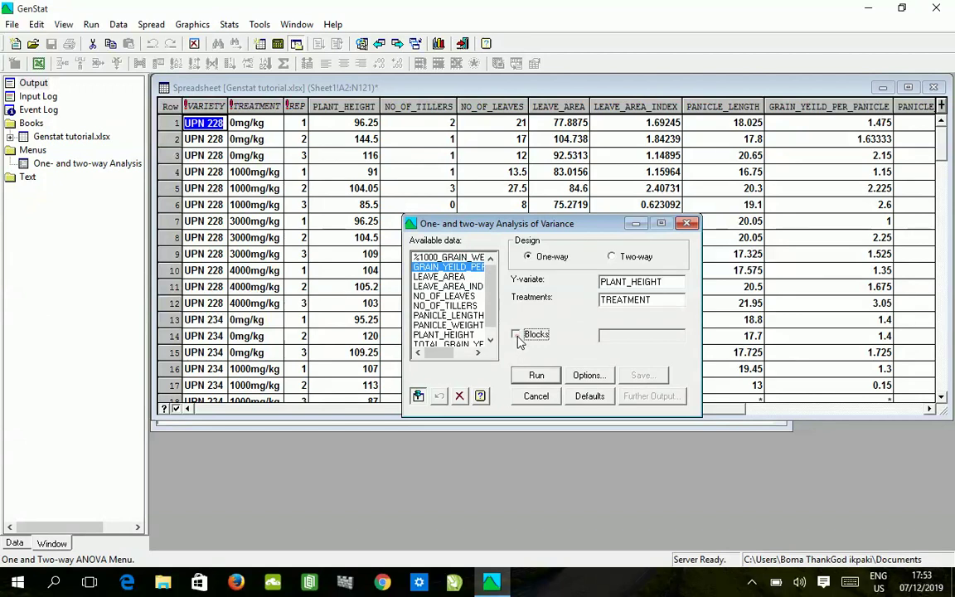
pyautogui.click(517, 337)
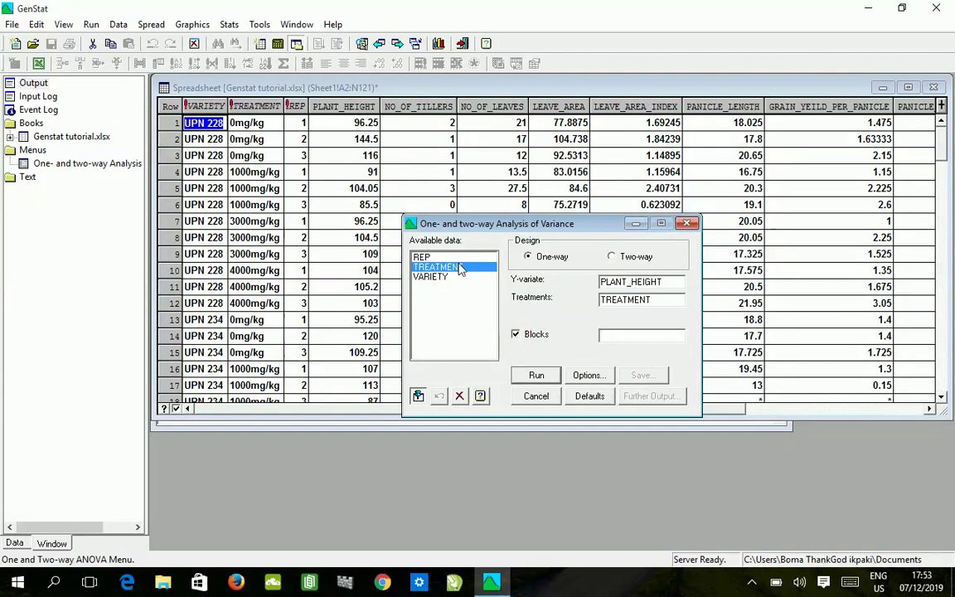
pyautogui.doubleClick(489, 257)
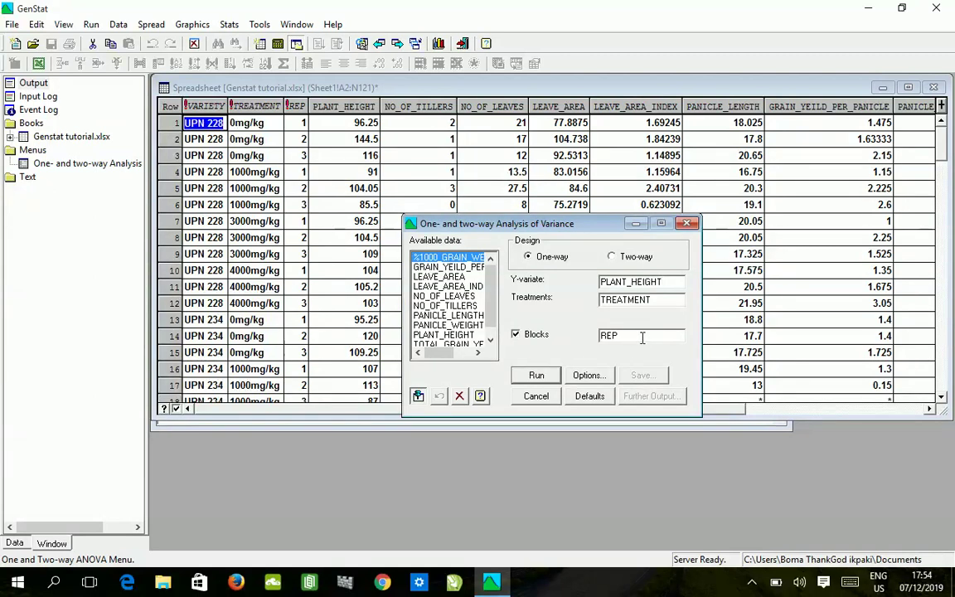
# In ANOVA Options, add %cv, standard errors of means and LSDs at 5% to the output
pyautogui.click(591, 378)
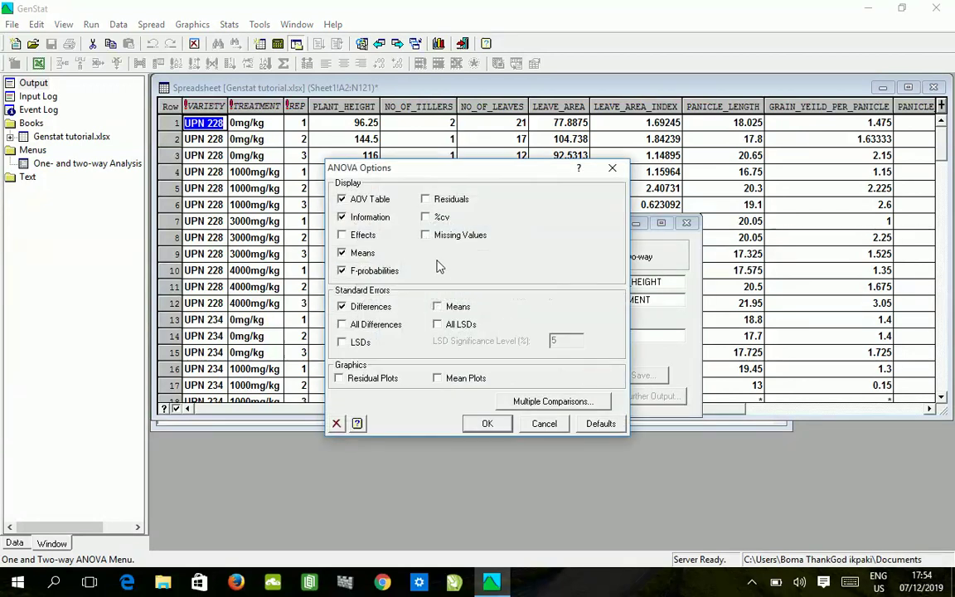
pyautogui.click(425, 216)
pyautogui.click(437, 307)
pyautogui.click(342, 343)
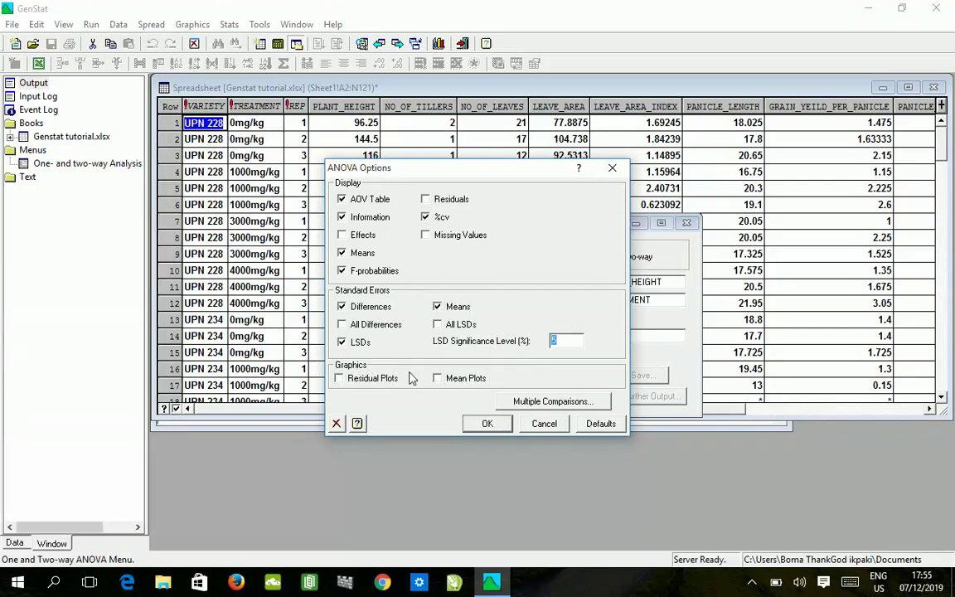
# Turn on multiple comparisons using Fisher's Protected LSD test
pyautogui.click(546, 403)
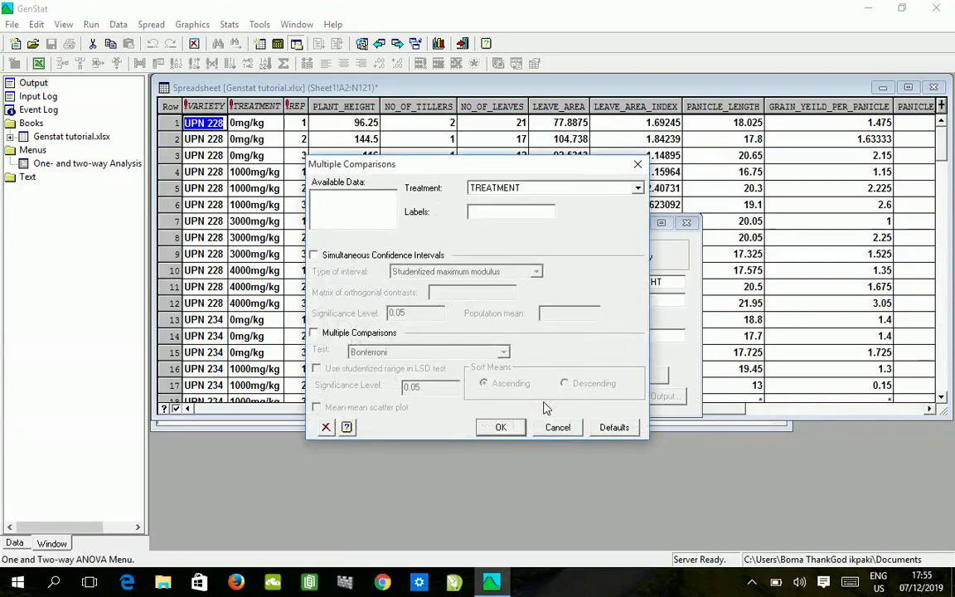
pyautogui.click(316, 333)
pyautogui.click(465, 353)
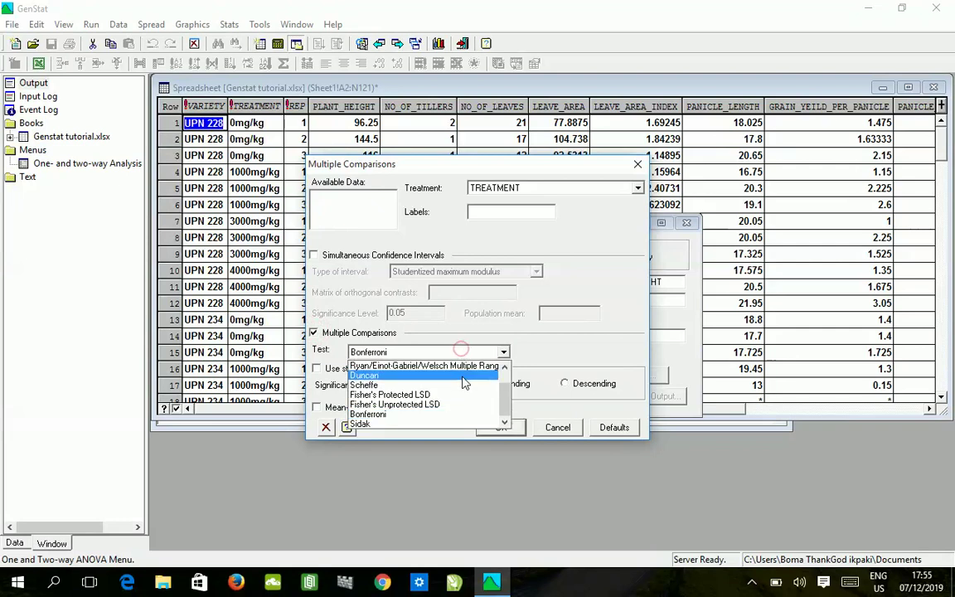
pyautogui.click(464, 394)
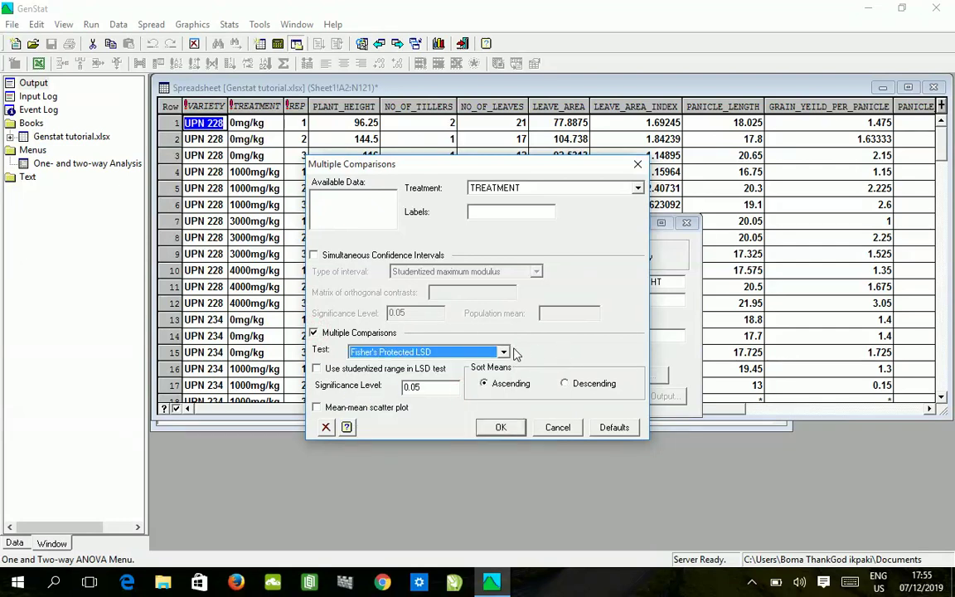
pyautogui.click(504, 351)
pyautogui.click(505, 368)
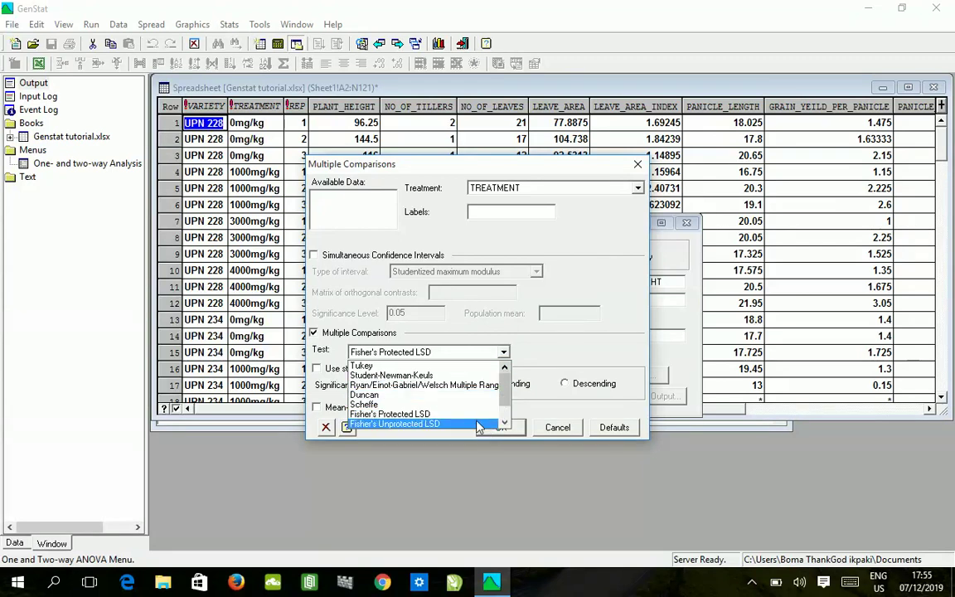
pyautogui.click(477, 414)
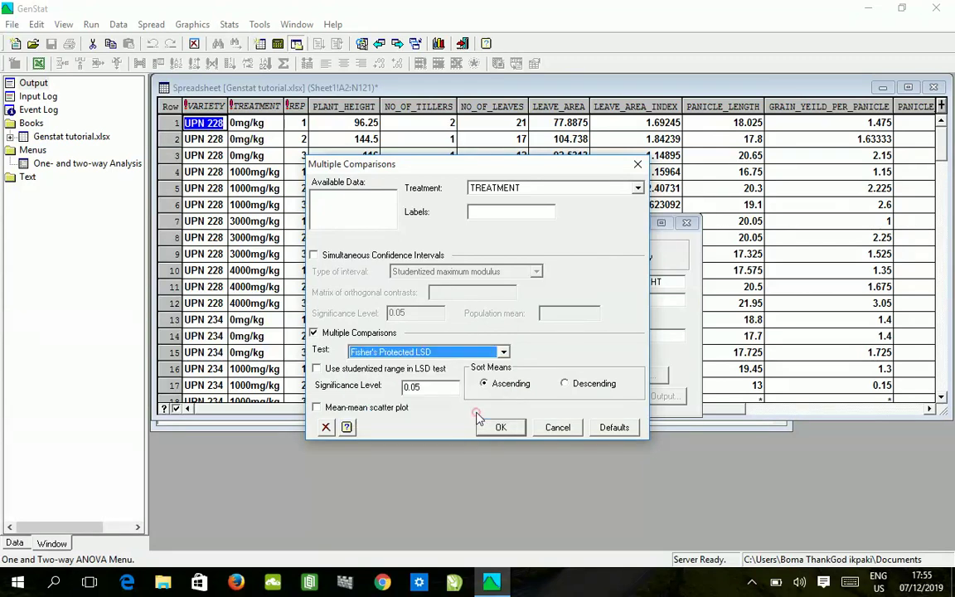
# Sort the means in descending order, confirm the options and run the blocked ANOVA
pyautogui.click(585, 360)
pyautogui.click(565, 384)
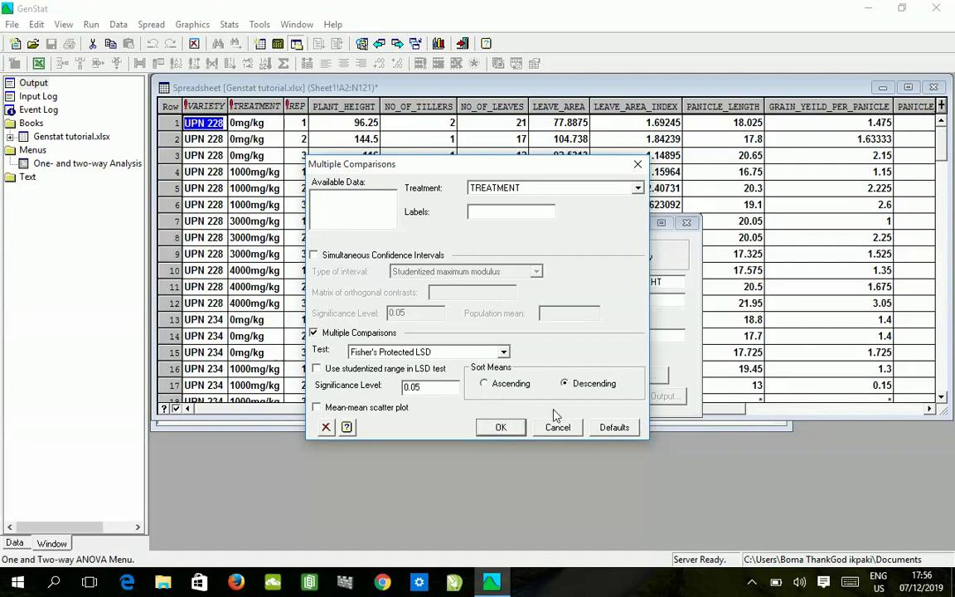
pyautogui.click(501, 427)
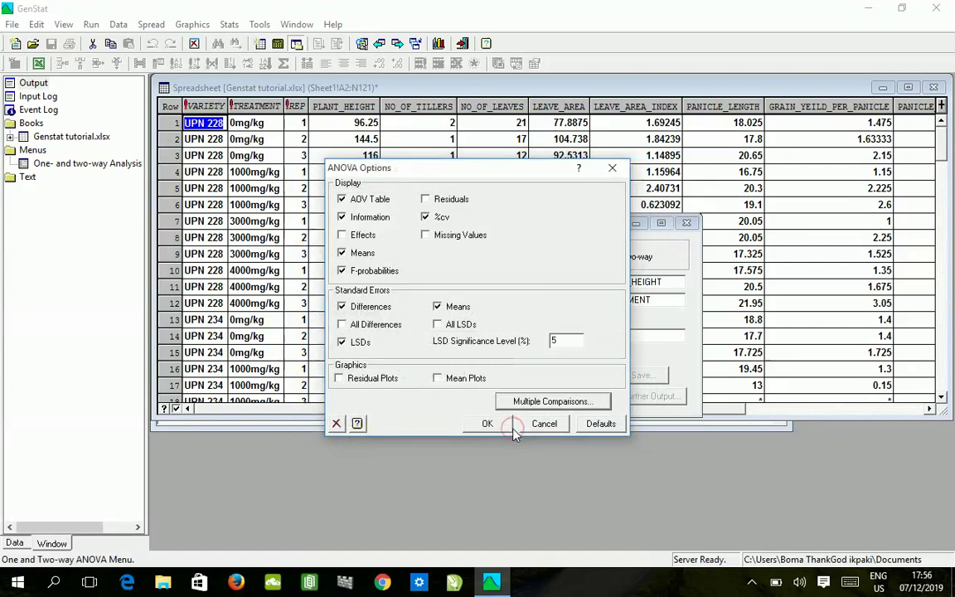
pyautogui.click(490, 424)
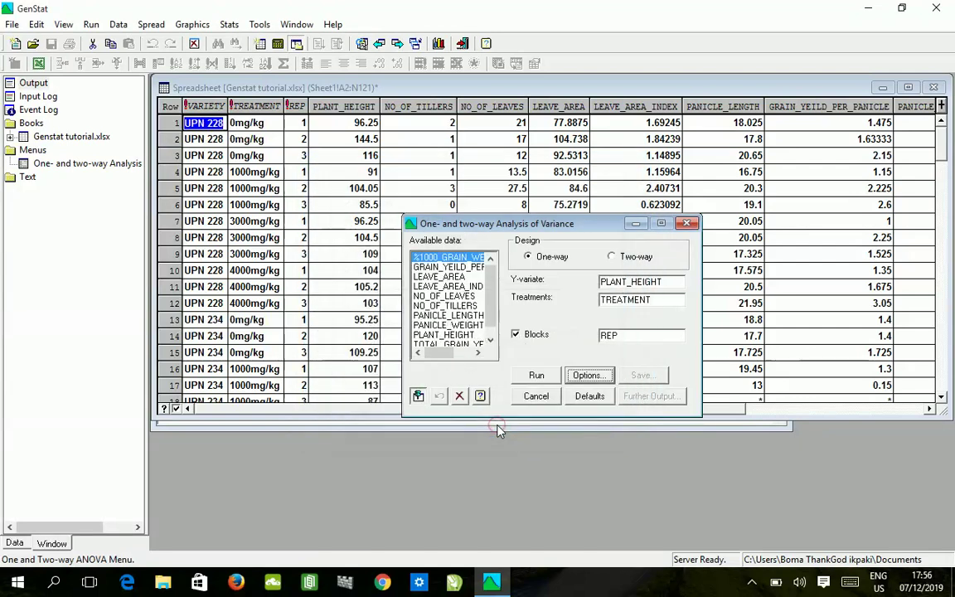
pyautogui.click(537, 376)
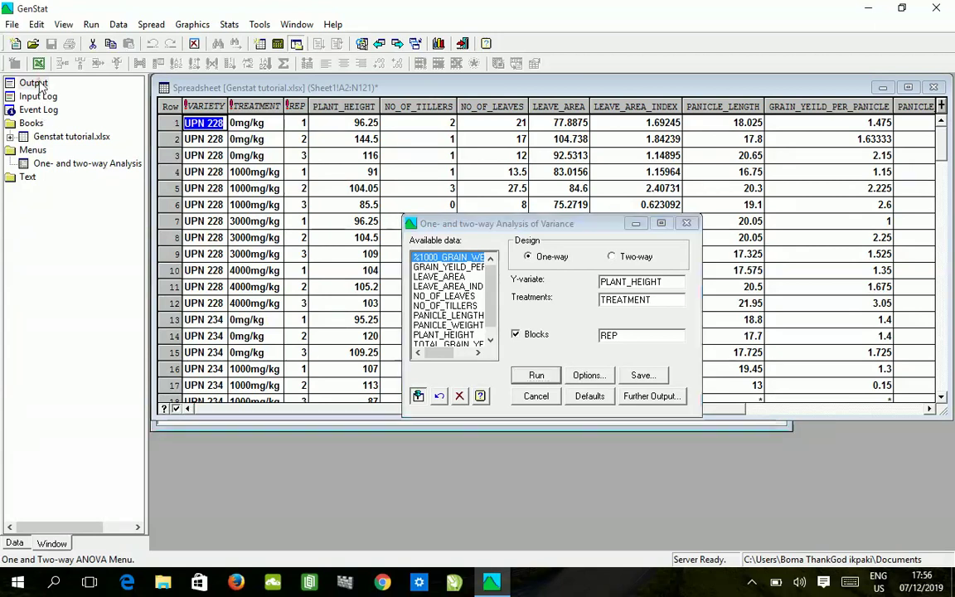
# Bring the Output window forward to show the ANOVA results and Fisher's LSD grouping
pyautogui.click(35, 84)
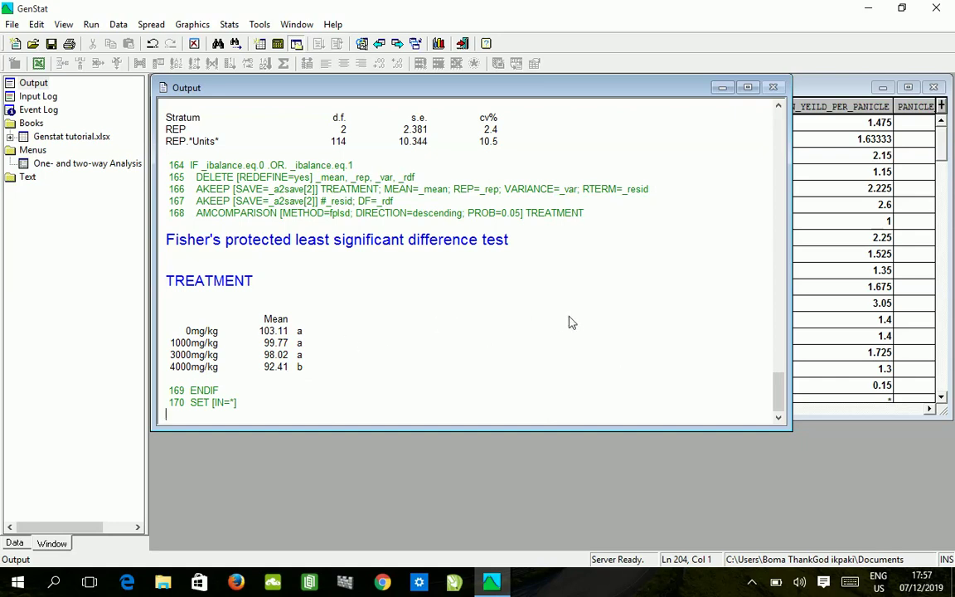
# Scroll the Output up to the PLANT_HEIGHT ANOVA table (TREATMENT F pr. 0.001)
pyautogui.click(780, 106)
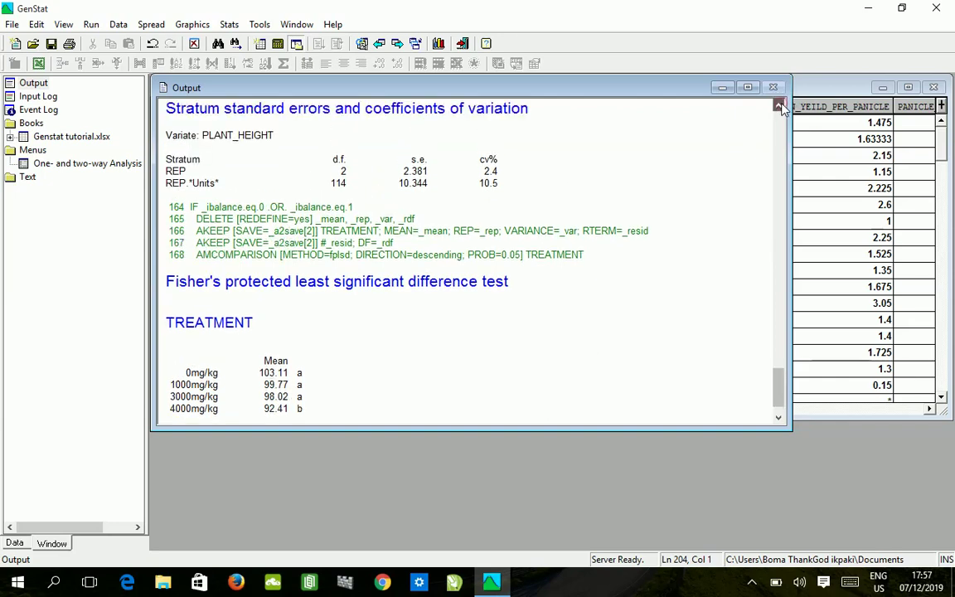
pyautogui.click(779, 106)
pyautogui.click(780, 106)
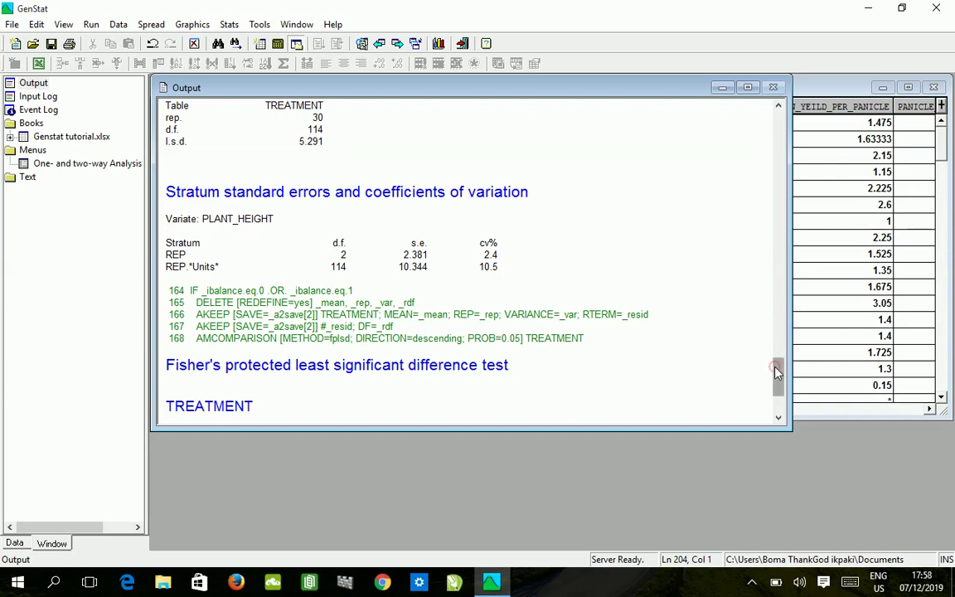
pyautogui.moveTo(778, 371); pyautogui.dragTo(756, 281)
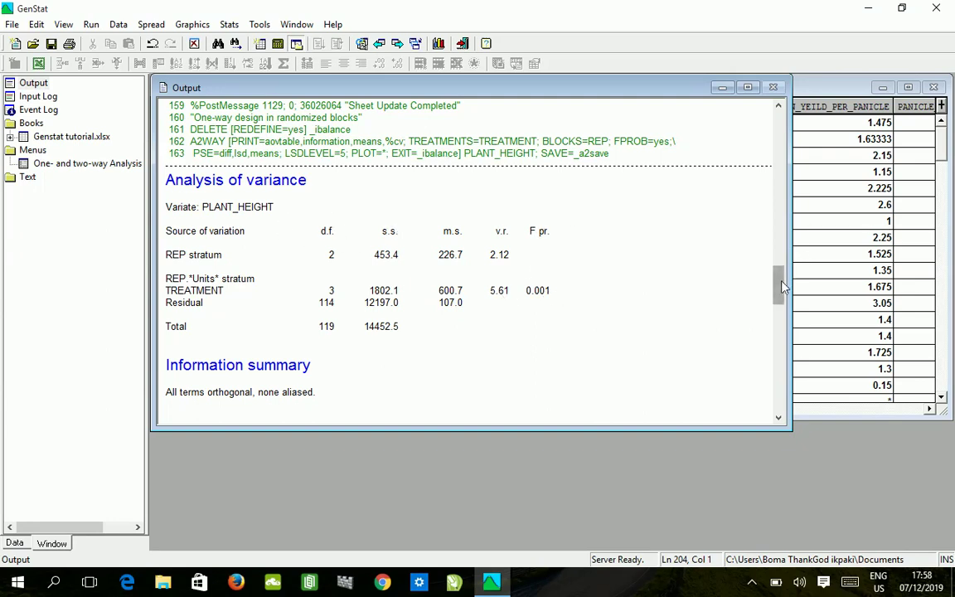
# Scroll the Output to the tables of means (grand mean 98.33, e.s.e. 1.888)
pyautogui.moveTo(780, 280)
pyautogui.mouseDown()
pyautogui.moveTo(780, 295)
pyautogui.moveTo(780, 282)
pyautogui.mouseUp()
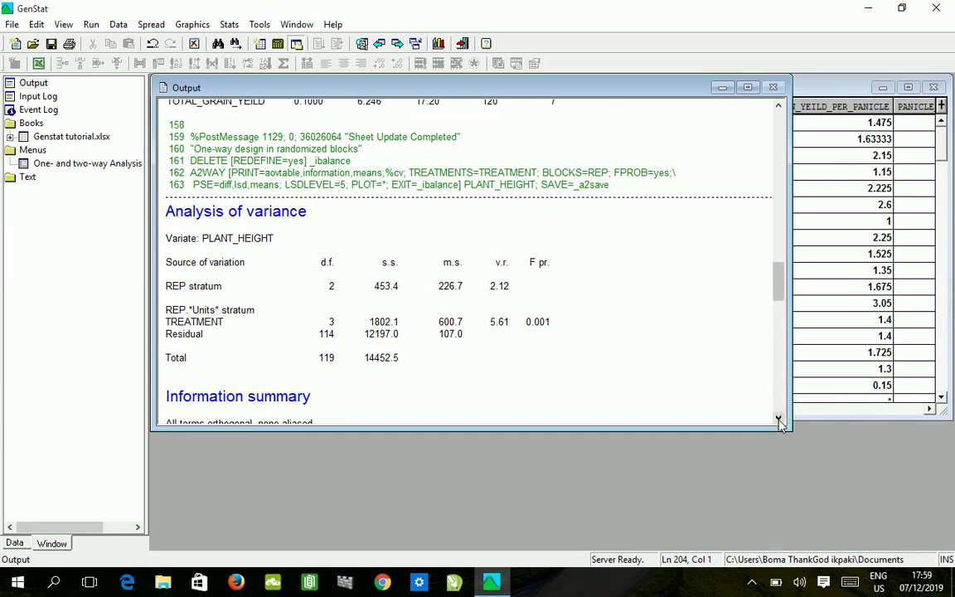
pyautogui.moveTo(779, 419); pyautogui.dragTo(779, 420)
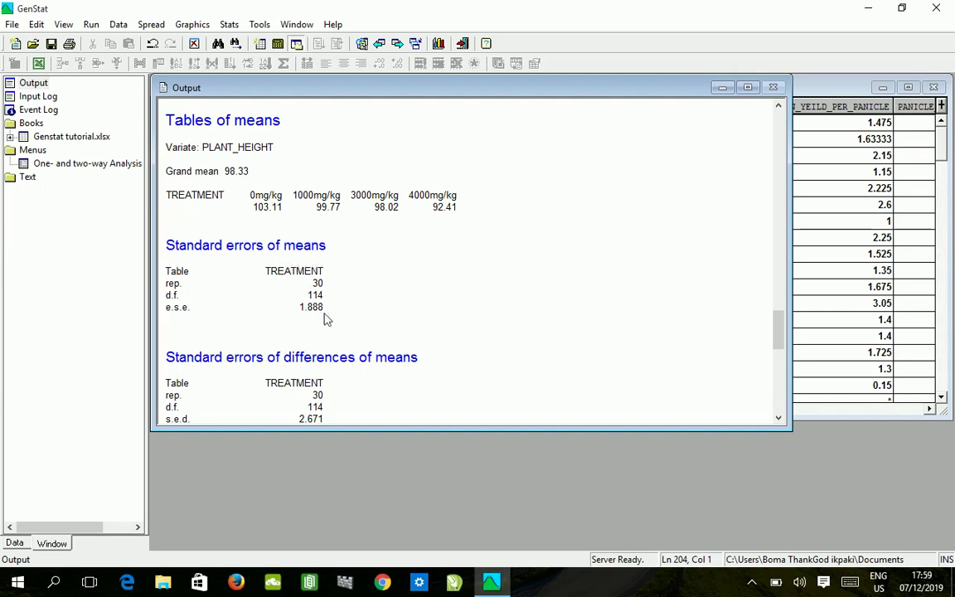
pyautogui.click(780, 418)
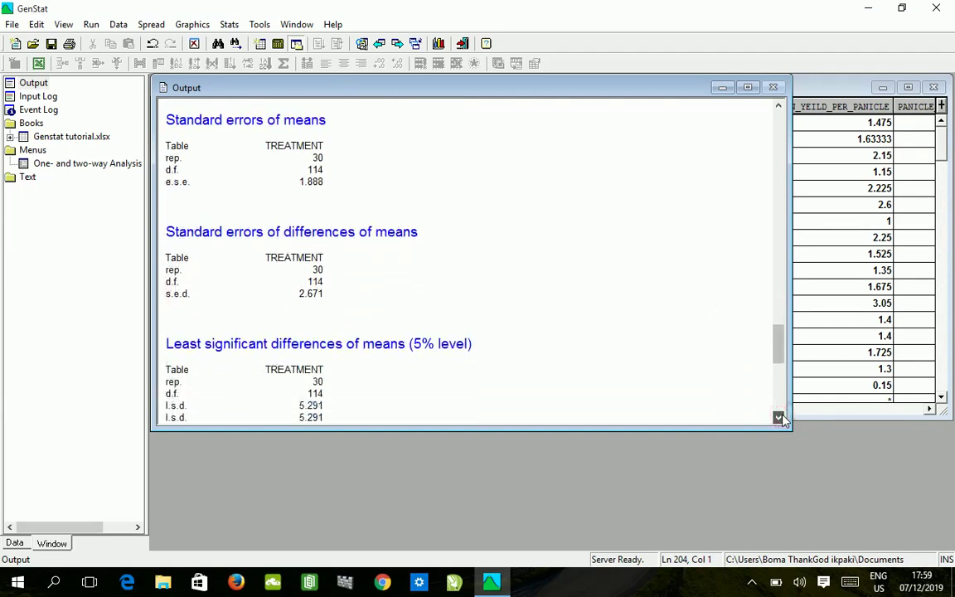
pyautogui.click(780, 418)
pyautogui.click(780, 418)
pyautogui.click(779, 418)
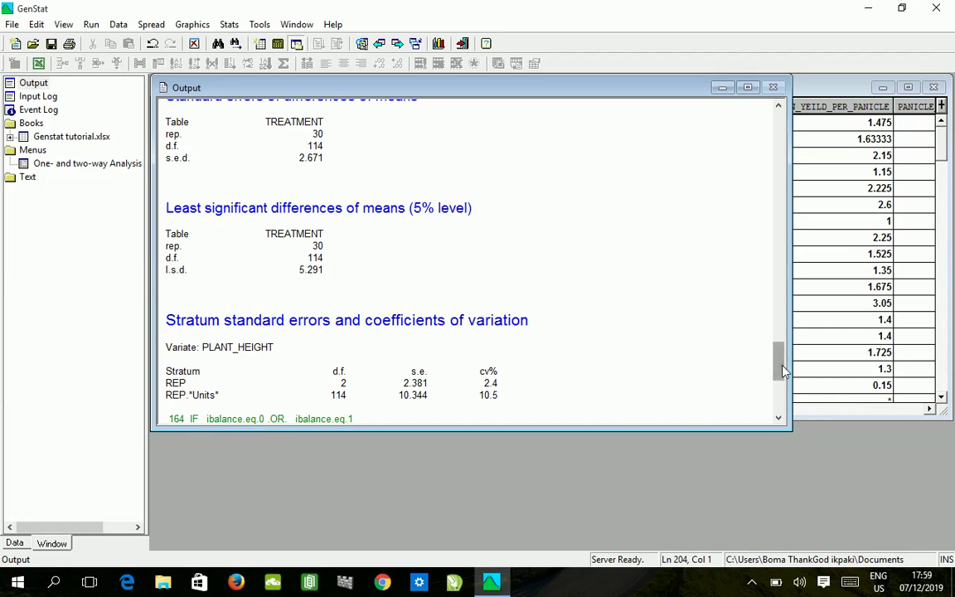
pyautogui.moveTo(780, 371)
pyautogui.mouseDown()
pyautogui.moveTo(784, 379)
pyautogui.moveTo(781, 340)
pyautogui.moveTo(786, 360)
pyautogui.mouseUp()
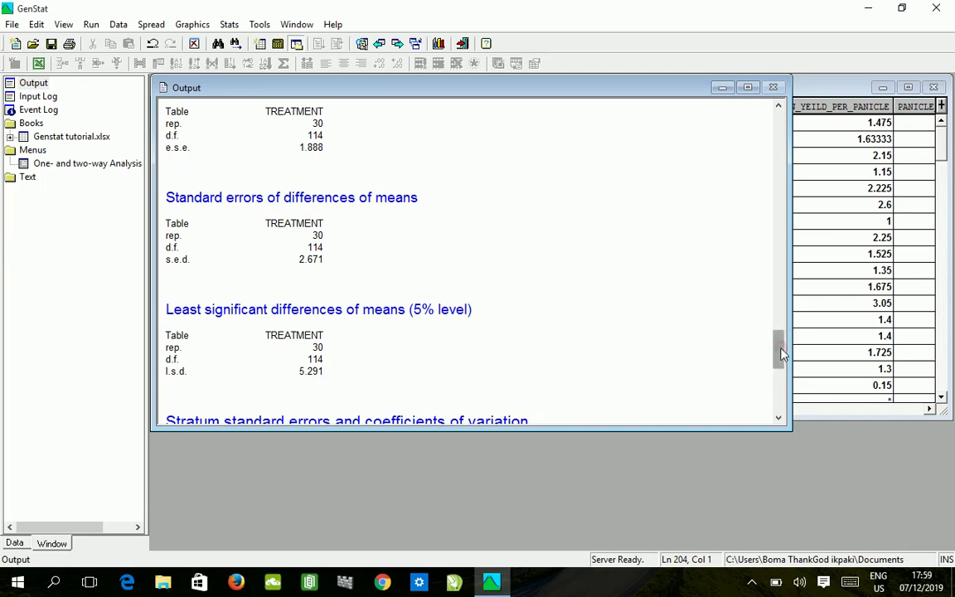
pyautogui.moveTo(782, 347); pyautogui.dragTo(784, 355)
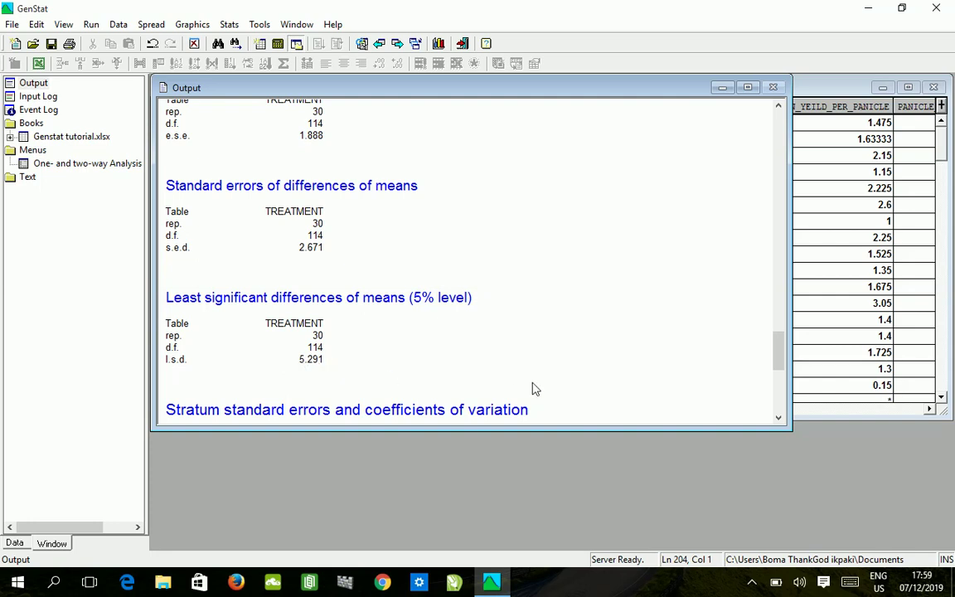
pyautogui.scroll(2, 782, 352)
pyautogui.moveTo(782, 352); pyautogui.dragTo(780, 323)
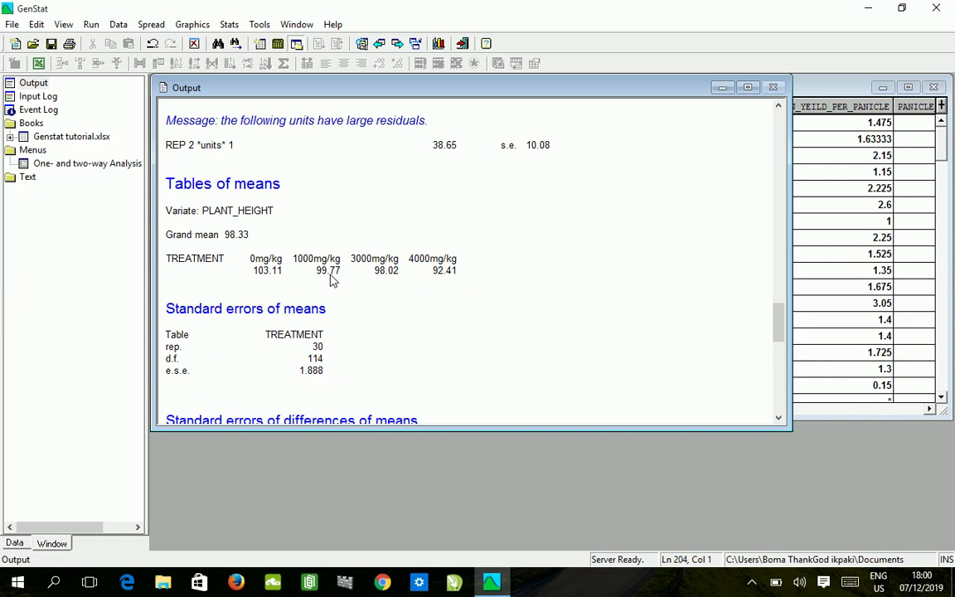
# Scroll down to the 10.5% CV and Fisher's protected LSD grouping results
pyautogui.moveTo(778, 333)
pyautogui.mouseDown()
pyautogui.moveTo(778, 357)
pyautogui.moveTo(780, 324)
pyautogui.mouseUp()
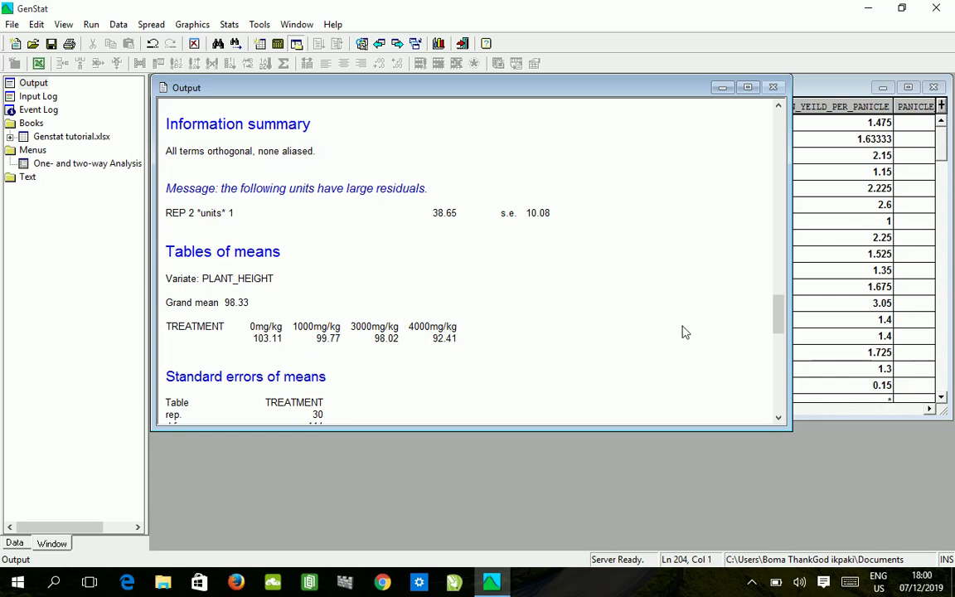
pyautogui.moveTo(781, 318)
pyautogui.mouseDown()
pyautogui.moveTo(782, 348)
pyautogui.moveTo(780, 332)
pyautogui.mouseUp()
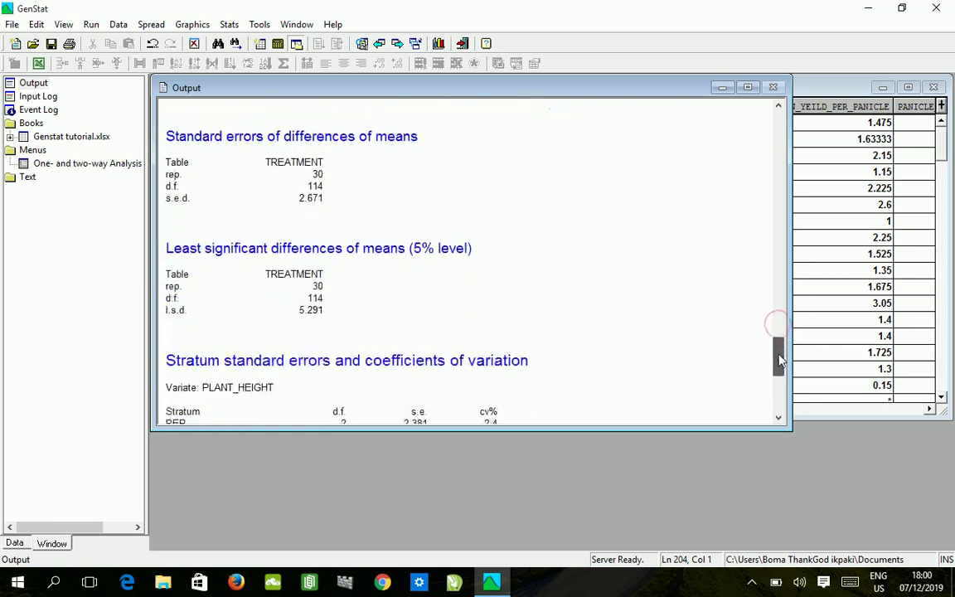
pyautogui.moveTo(780, 330); pyautogui.dragTo(778, 363)
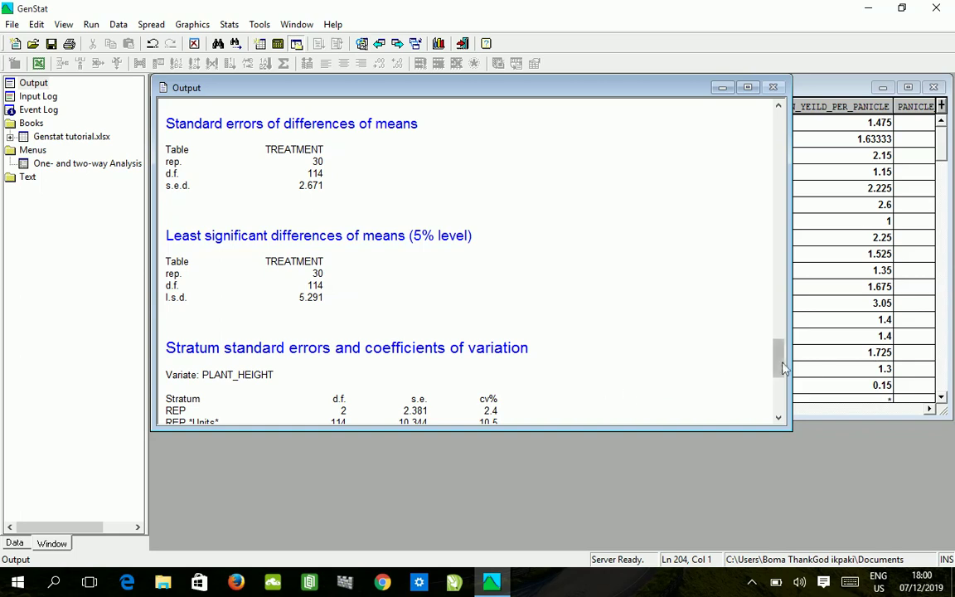
pyautogui.moveTo(780, 365); pyautogui.dragTo(780, 396)
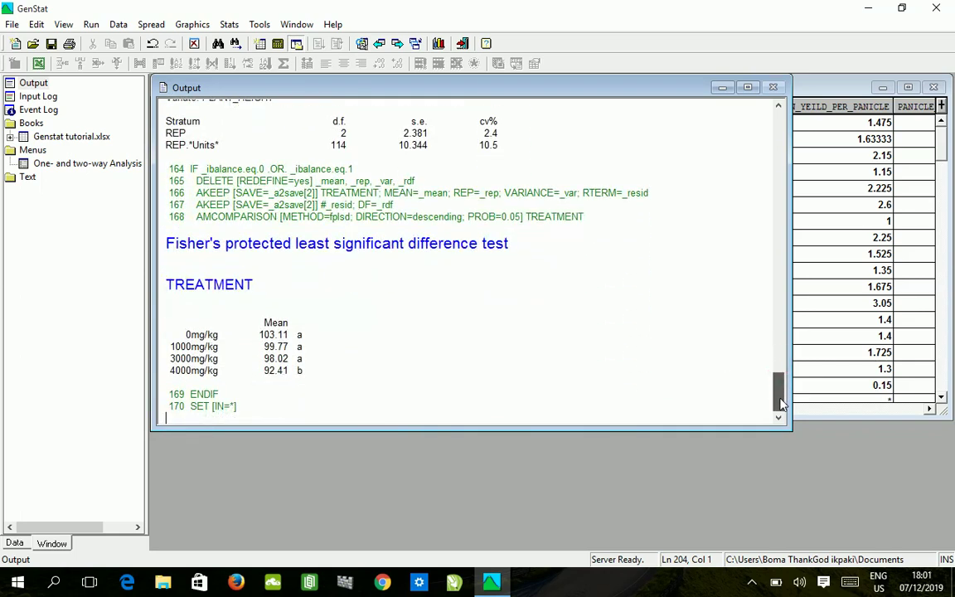